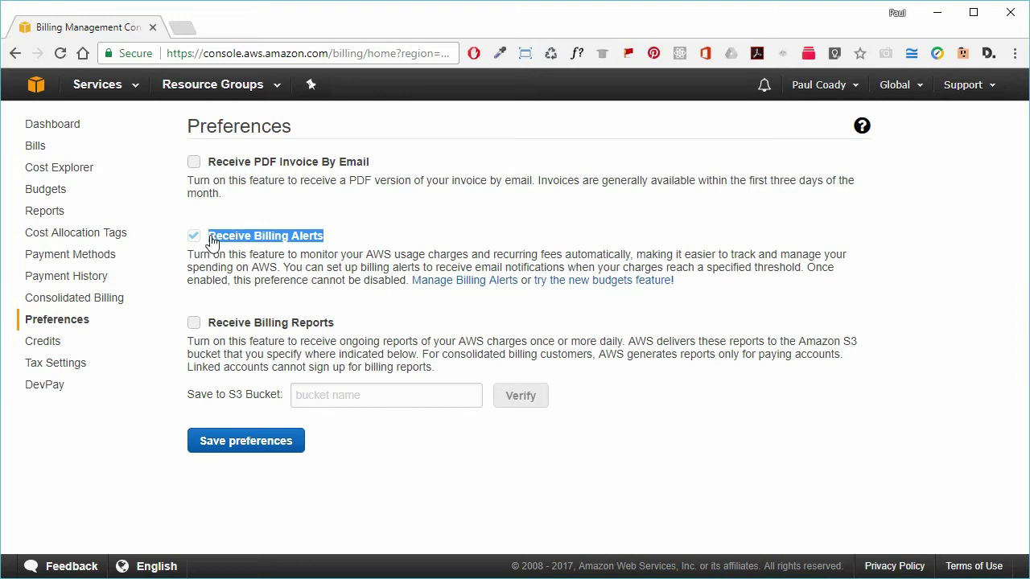
Save the billing alerts preference and go back to AWS Console Home
{"action": "left_click", "coordinate": [354, 235]}
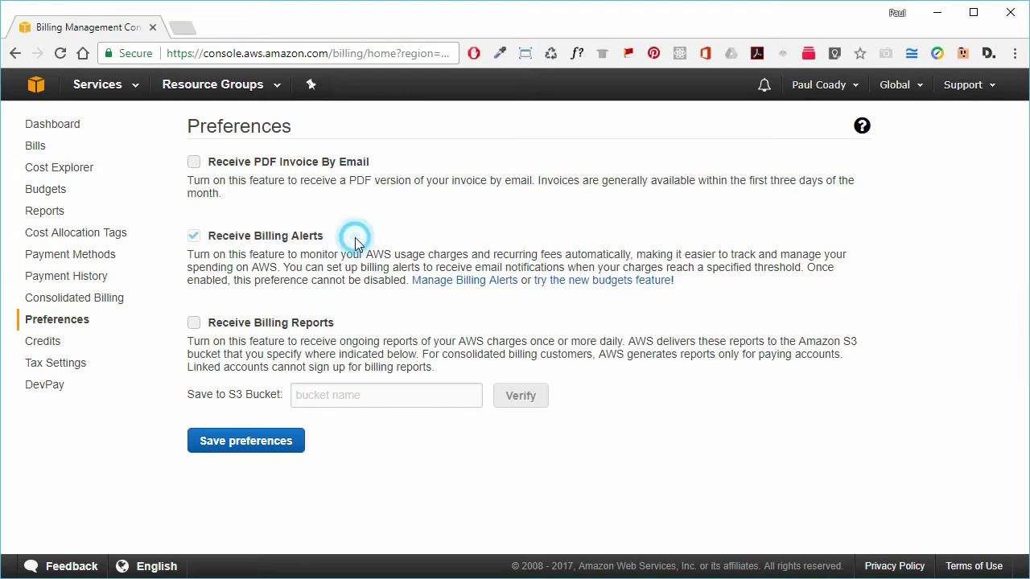
{"action": "left_click", "coordinate": [258, 448]}
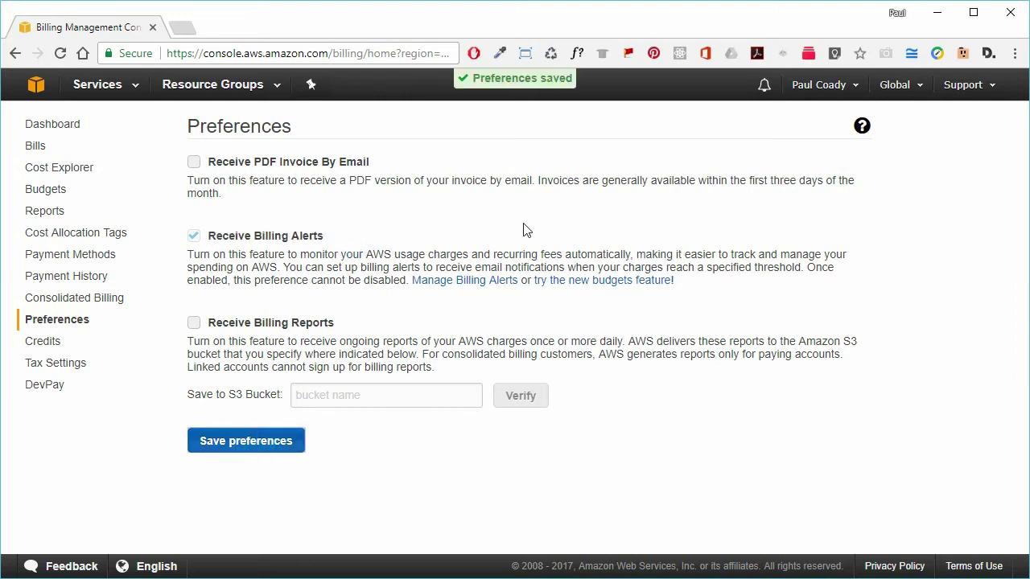
{"action": "left_click", "coordinate": [35, 85]}
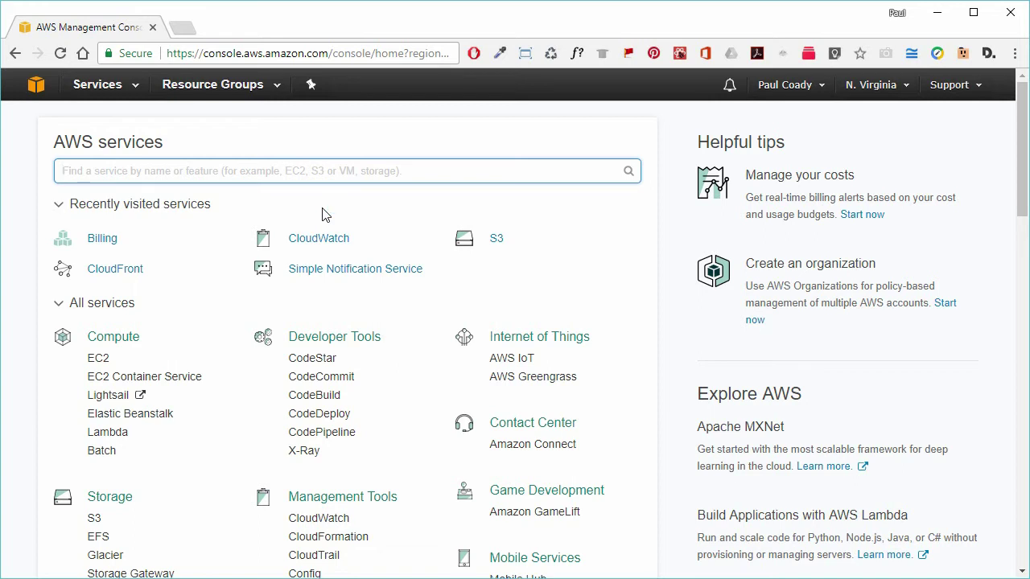
Open CloudWatch from the services list and start a new alarm from the Alarms page
{"action": "left_click", "coordinate": [134, 88]}
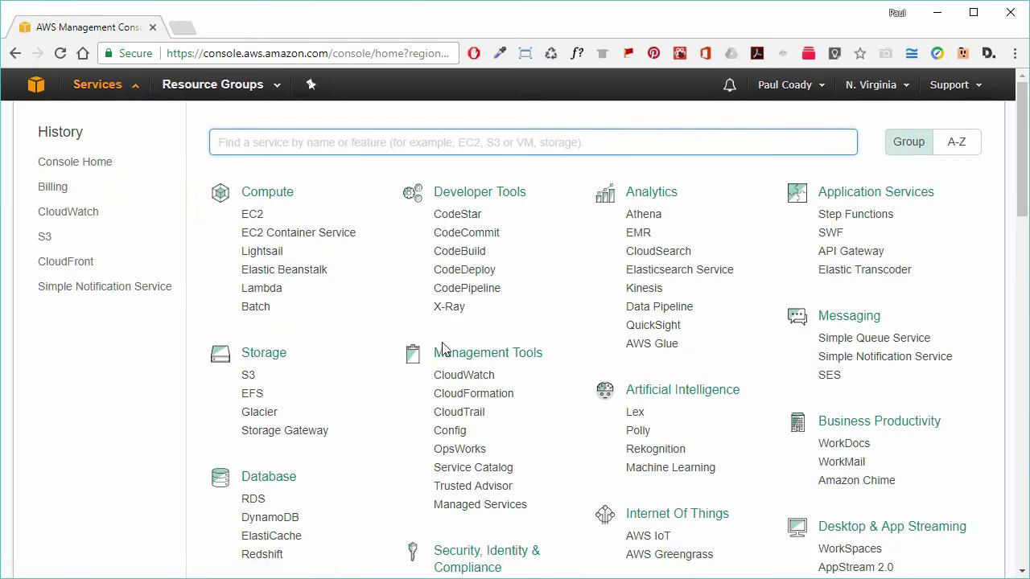
{"action": "left_click_drag", "start_coordinate": [552, 355], "coordinate": [435, 355]}
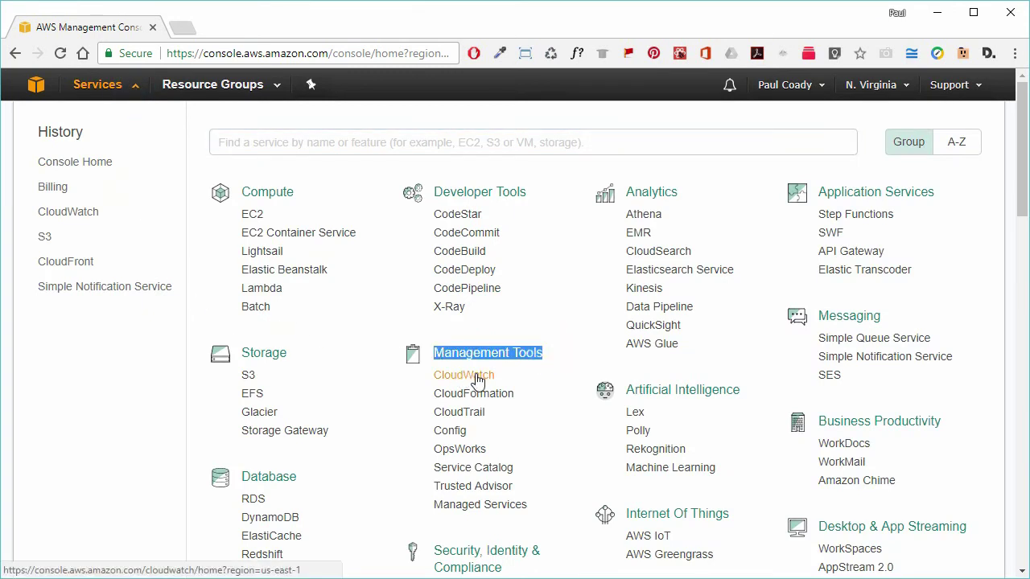
{"action": "left_click", "coordinate": [477, 379]}
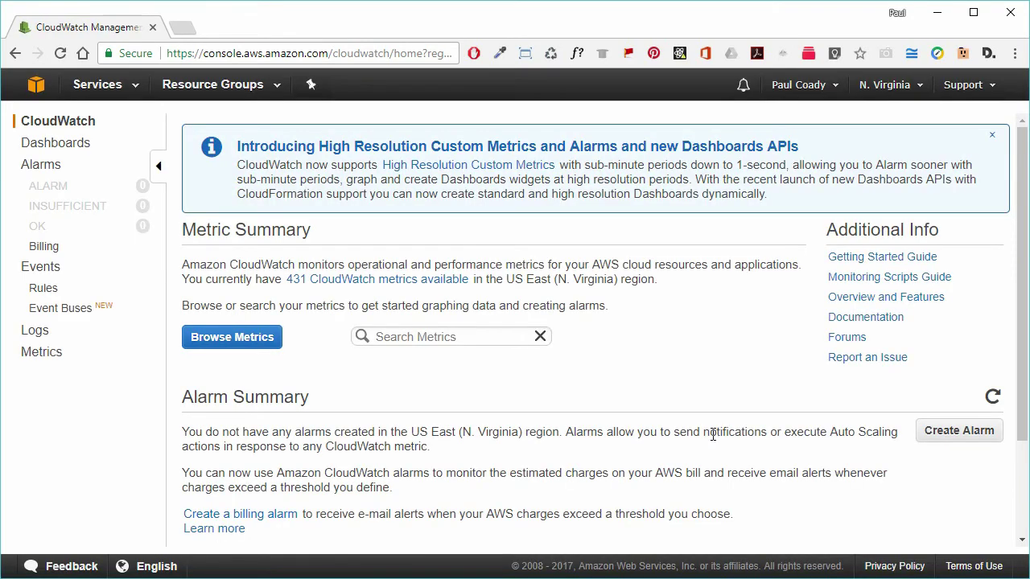
{"action": "left_click", "coordinate": [44, 169]}
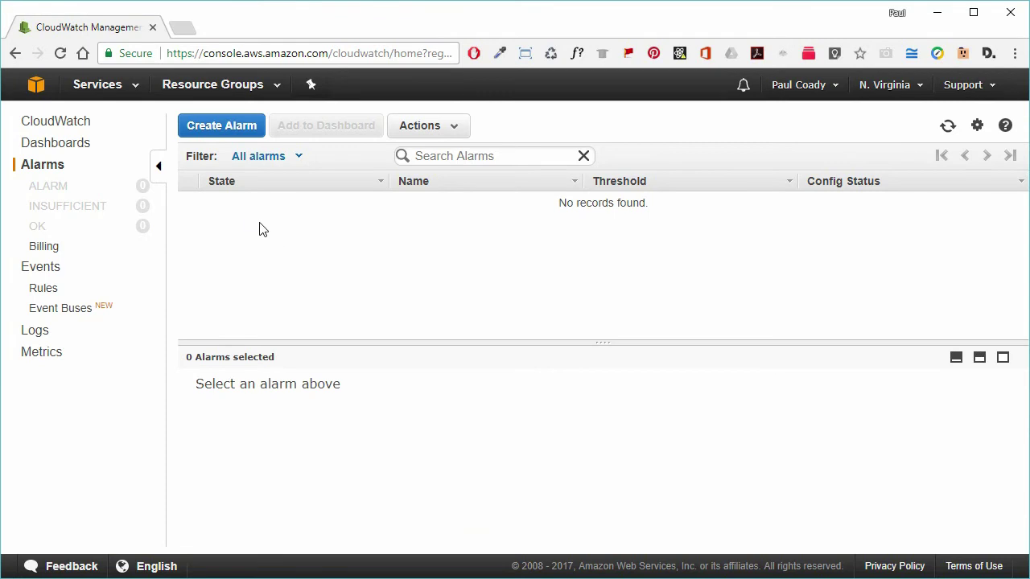
{"action": "left_click", "coordinate": [239, 129]}
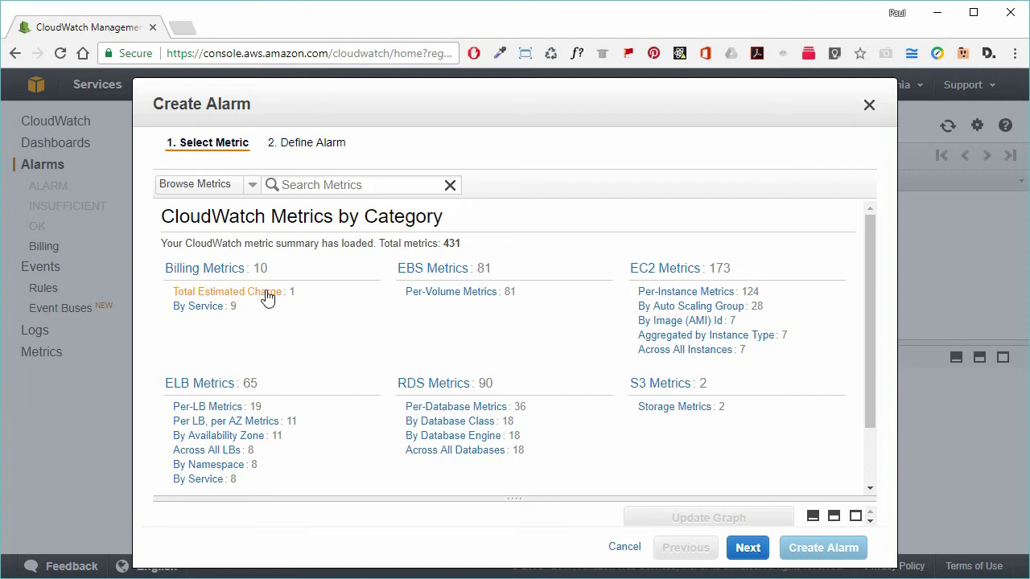
Choose the Billing Total Estimated Charge USD metric and continue to Define Alarm
{"action": "left_click", "coordinate": [268, 294]}
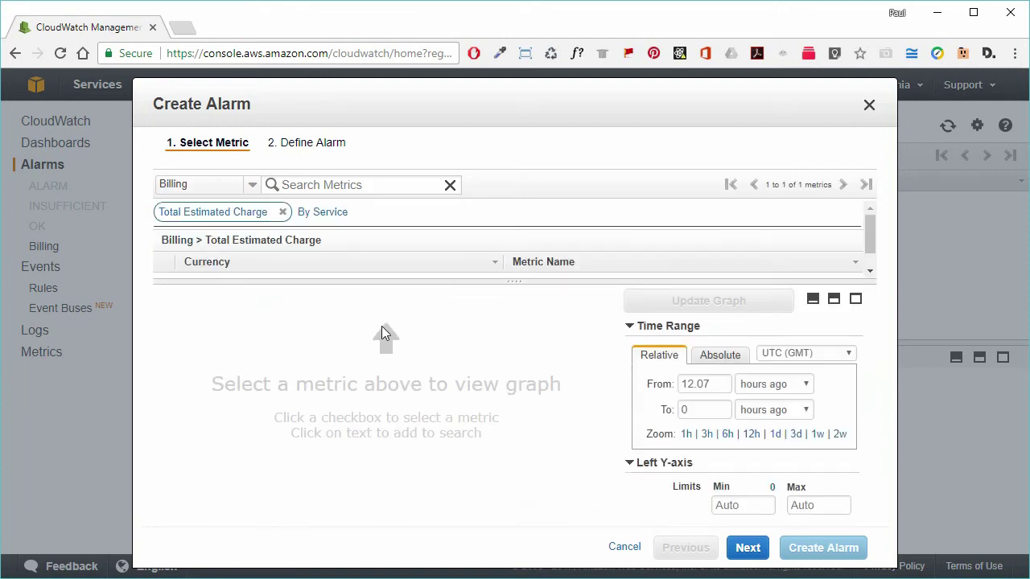
{"action": "left_click_drag", "start_coordinate": [513, 282], "coordinate": [513, 338]}
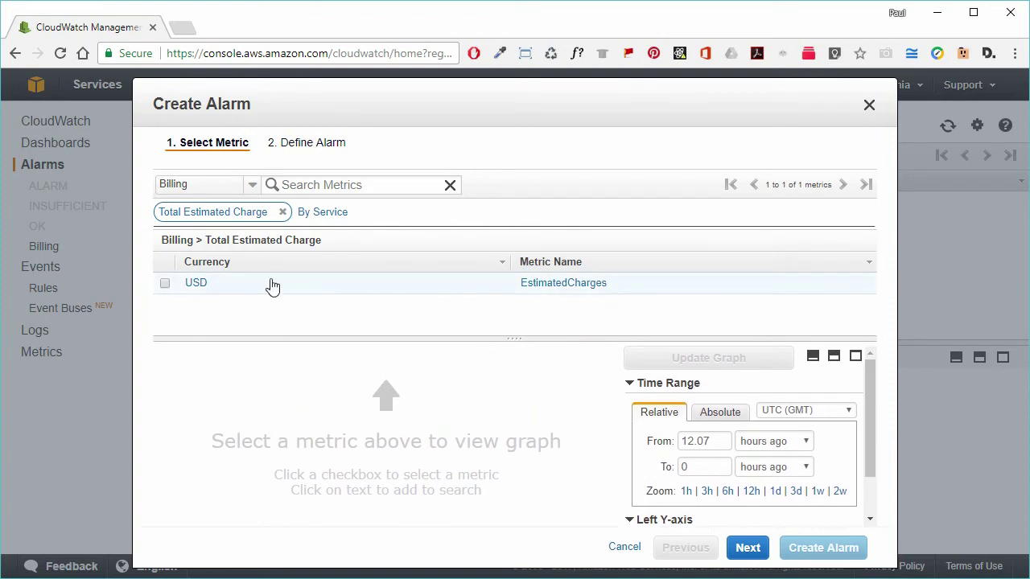
{"action": "left_click", "coordinate": [165, 285]}
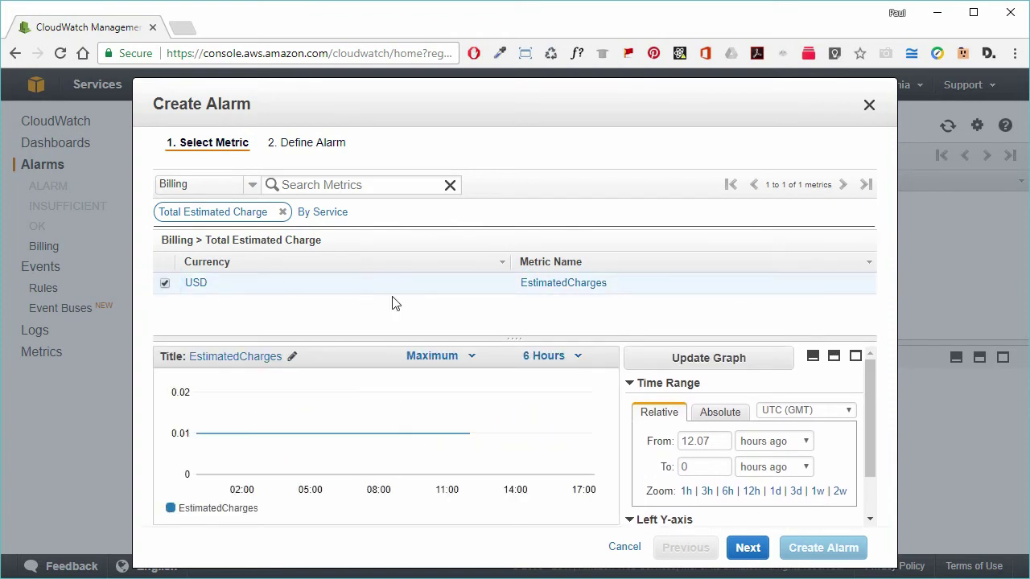
{"action": "left_click", "coordinate": [750, 553]}
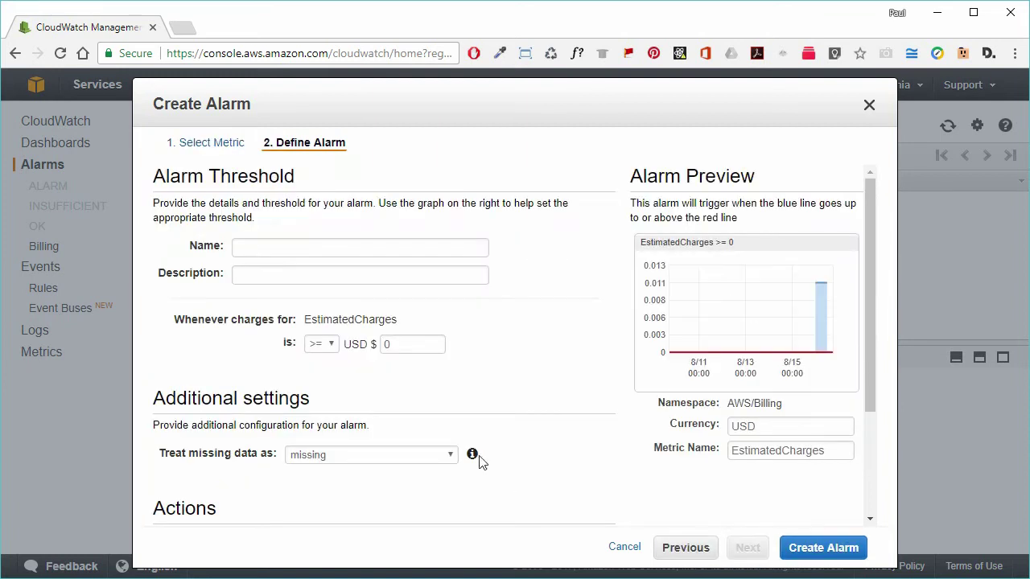
Name the alarm 'Monthly Billing Alert' with description 'Alert when forecast costs are exceeded'
{"action": "left_click", "coordinate": [251, 245]}
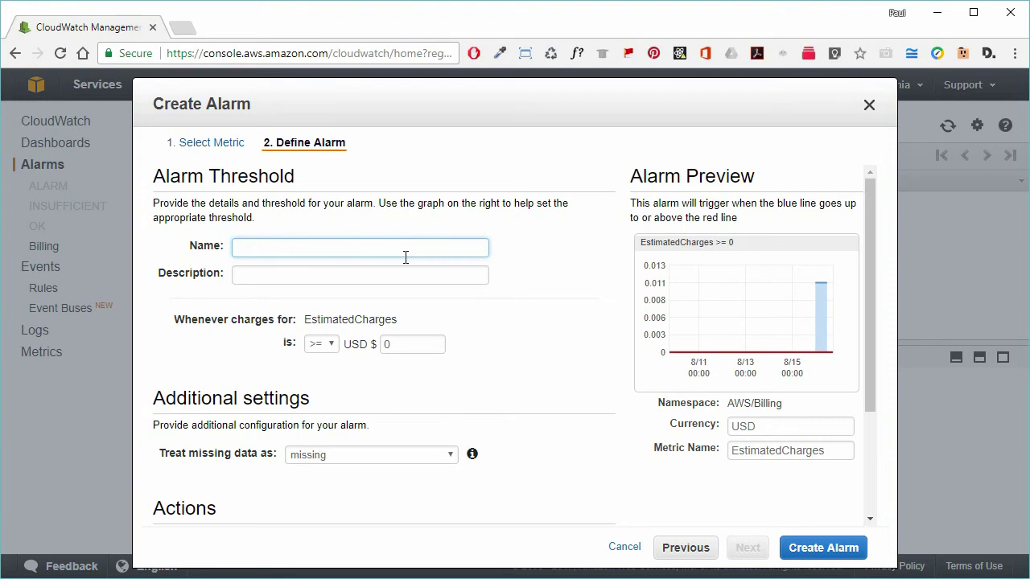
{"action": "type", "text": "Monthly Billing Alert"}
{"action": "left_click", "coordinate": [380, 278]}
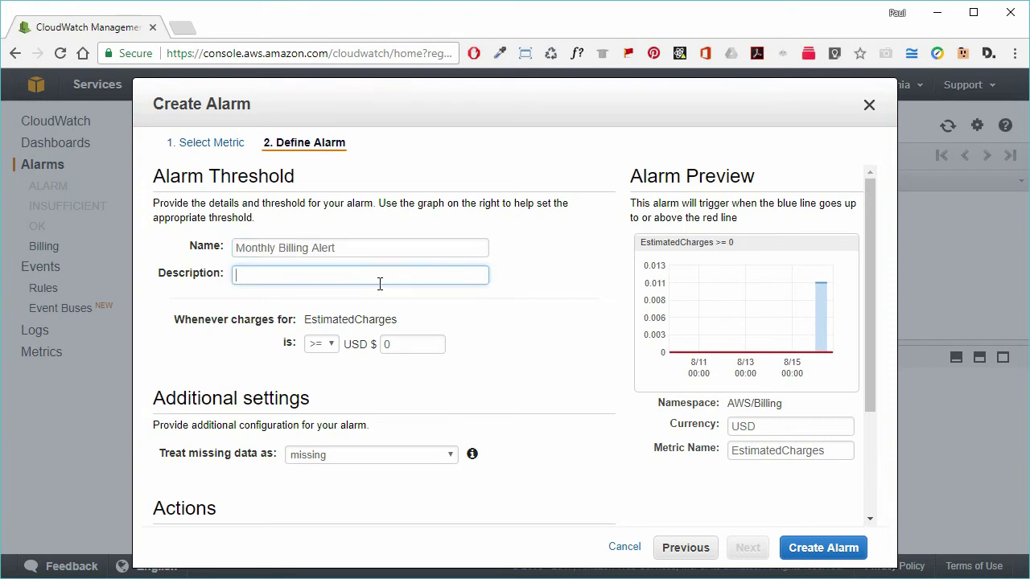
{"action": "type", "text": "Alert when forecast costs are exceeded"}
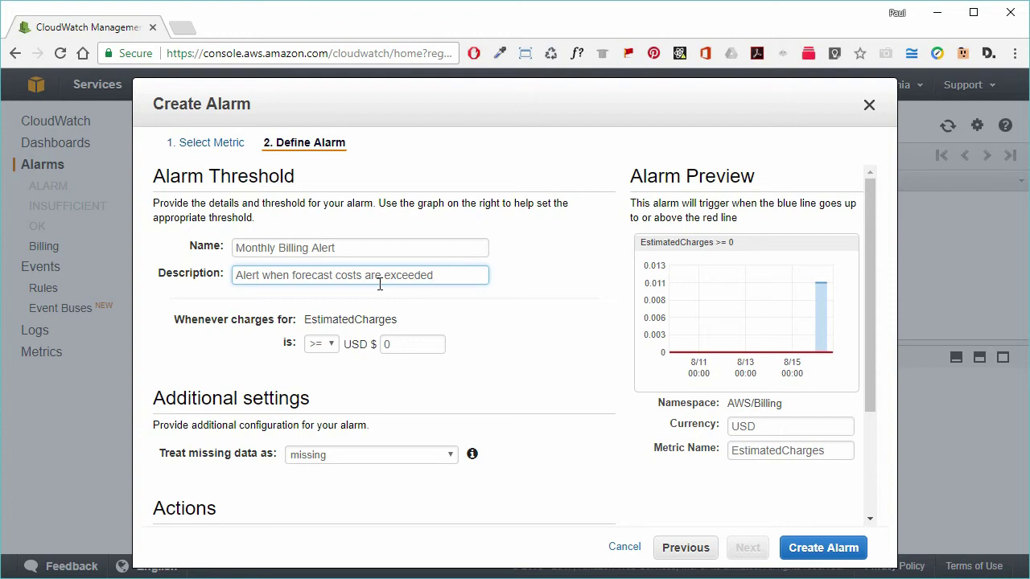
Set the alarm threshold to EstimatedCharges >= 10 USD
{"action": "left_click", "coordinate": [390, 342]}
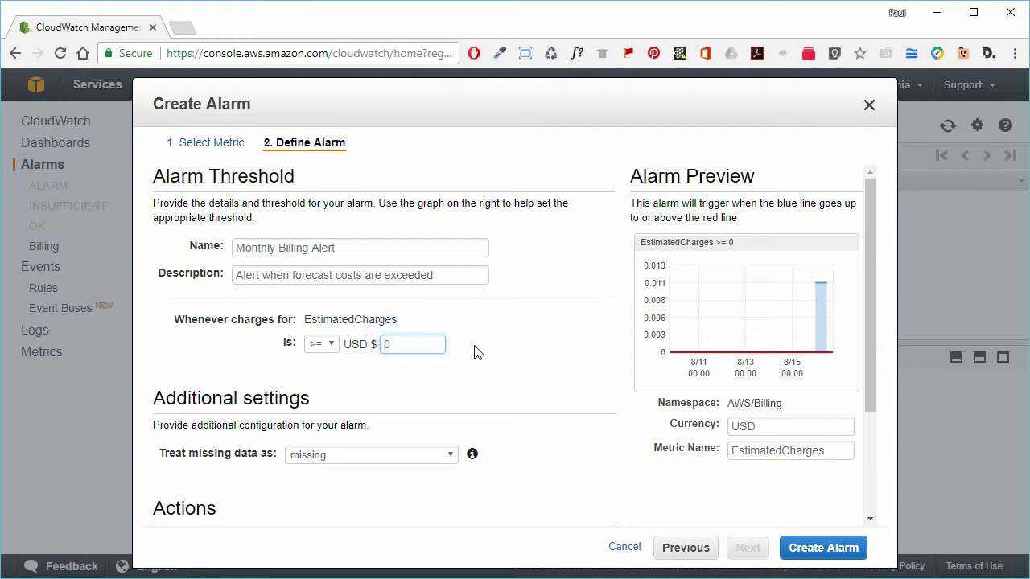
{"action": "type", "text": "1"}
{"action": "left_click", "coordinate": [424, 347]}
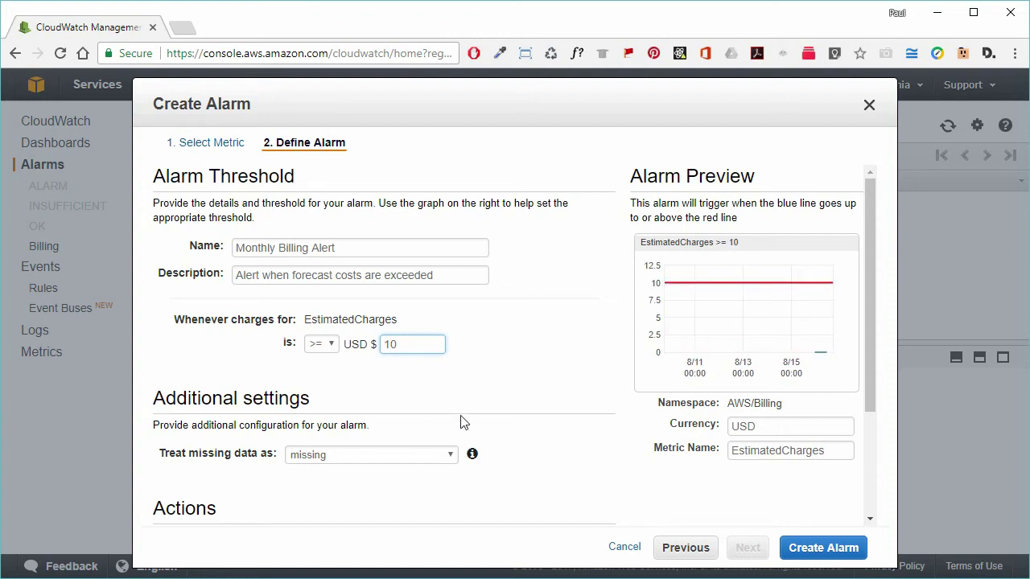
{"action": "scroll", "coordinate": [462, 422], "scroll_direction": "down", "scroll_amount": 2}
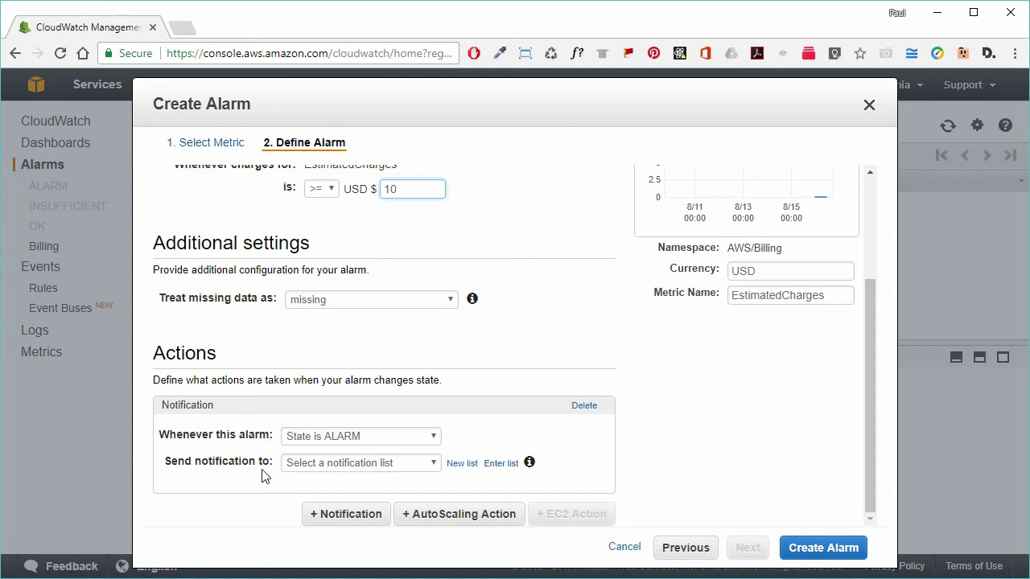
Notify a new topic 'monthly-billing-alert' sent to the contact's e-mail address, then create the alarm
{"action": "left_click", "coordinate": [461, 466]}
{"action": "left_click", "coordinate": [373, 463]}
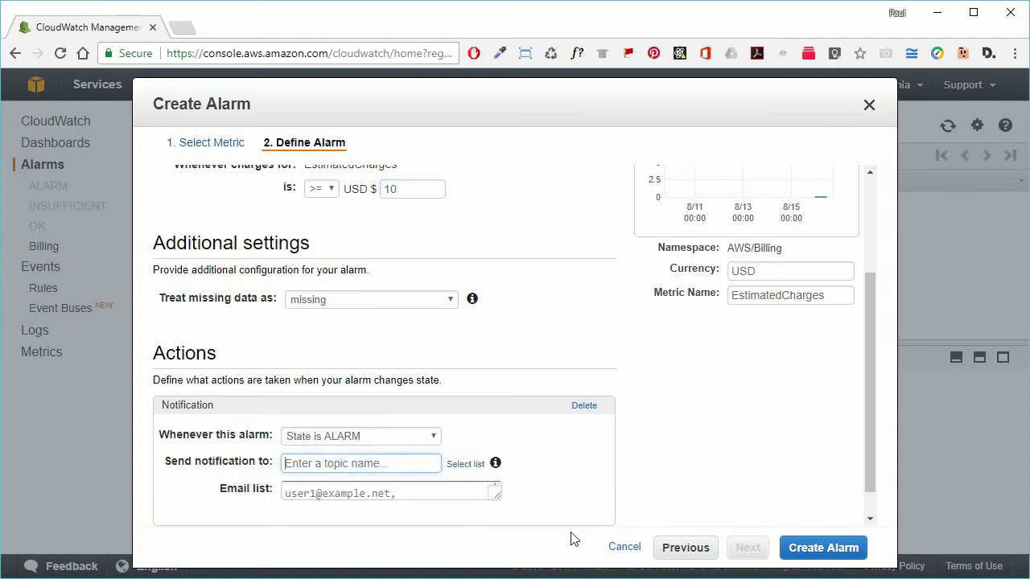
{"action": "type", "text": "monthly-billing-alert"}
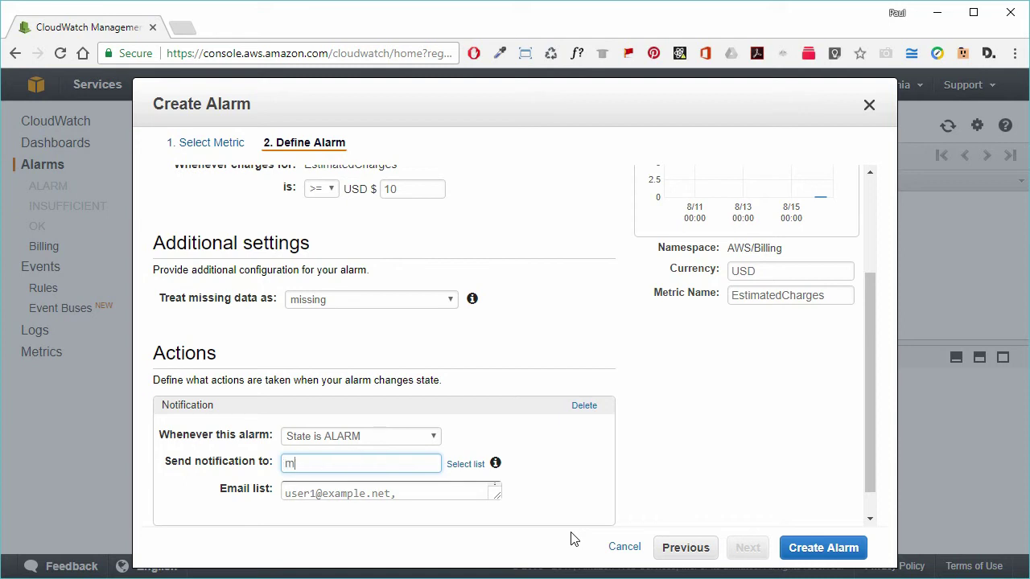
{"action": "left_click", "coordinate": [417, 494]}
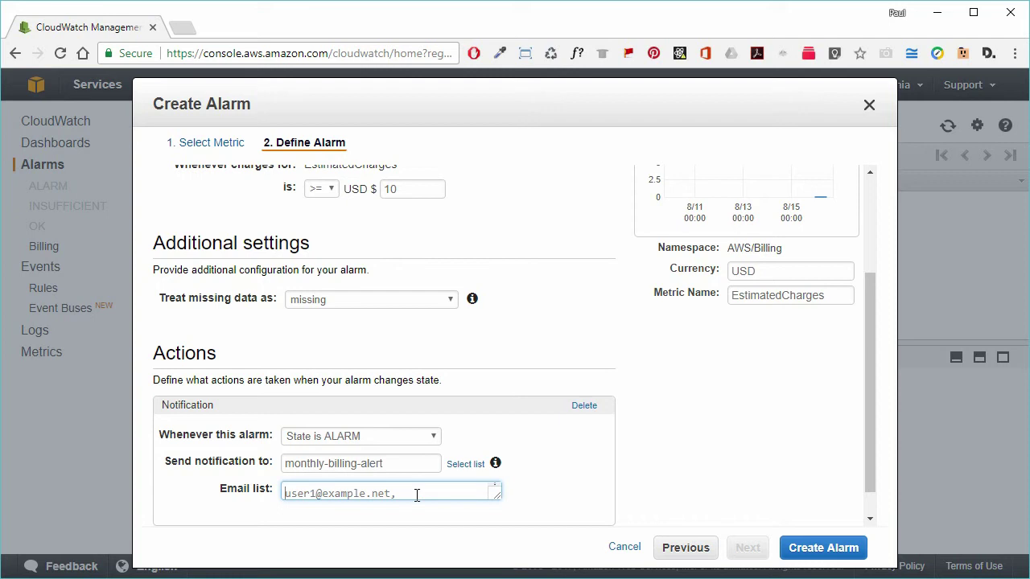
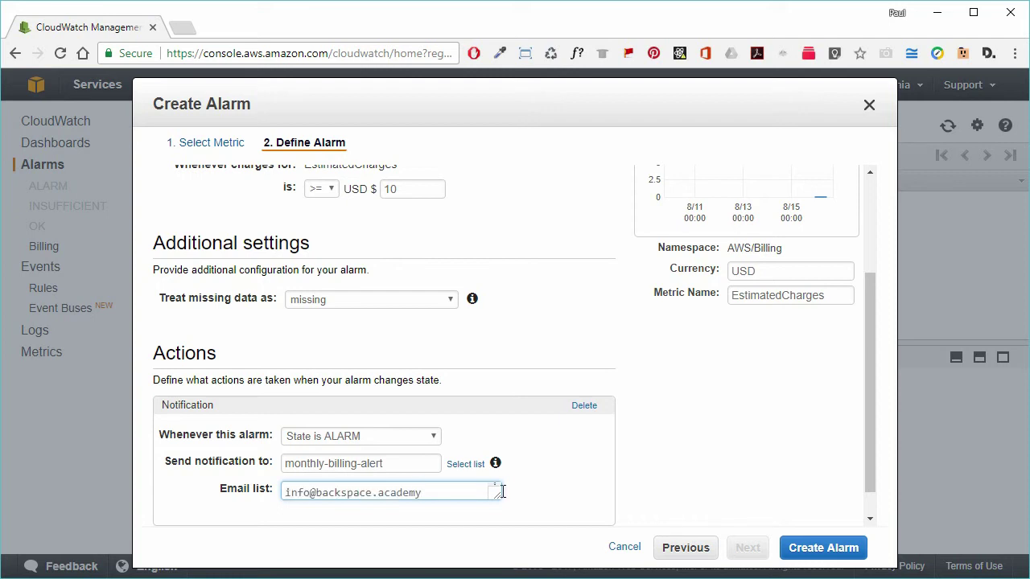
{"action": "left_click", "coordinate": [808, 465]}
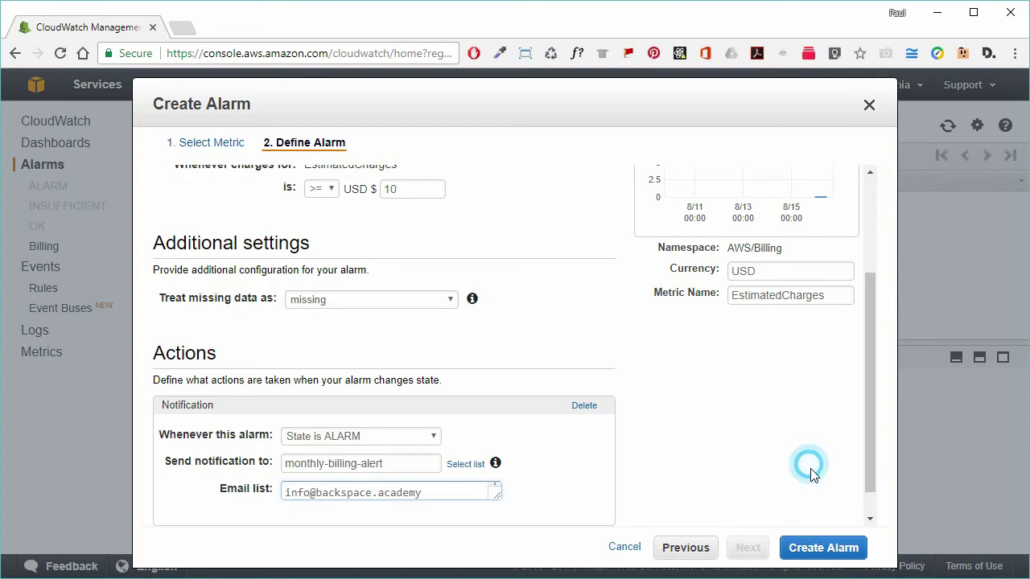
{"action": "left_click", "coordinate": [828, 550]}
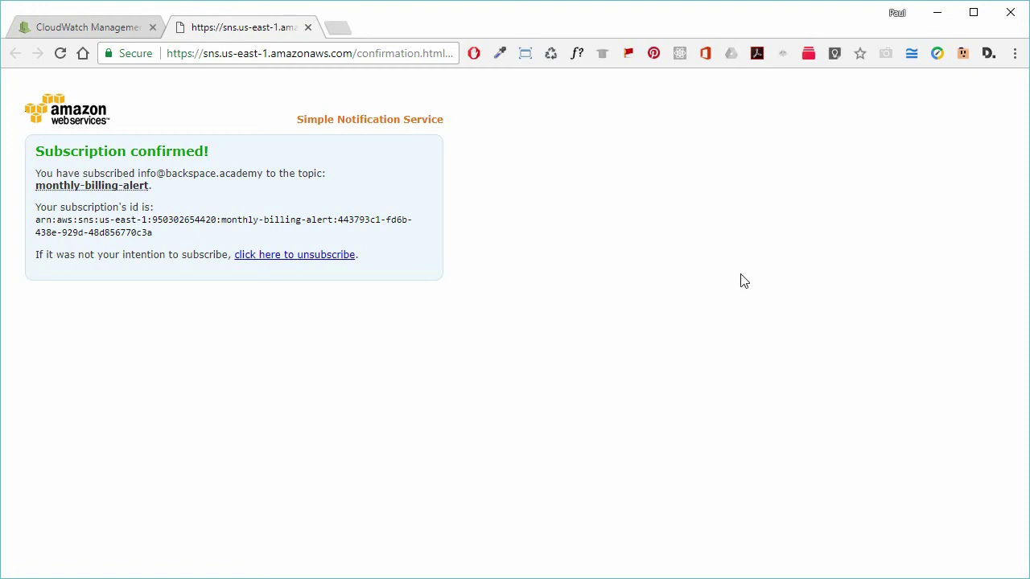
Close the confirmation tab and reminder, select Monthly Billing Alert, and refresh the alarm list
{"action": "left_click", "coordinate": [308, 27]}
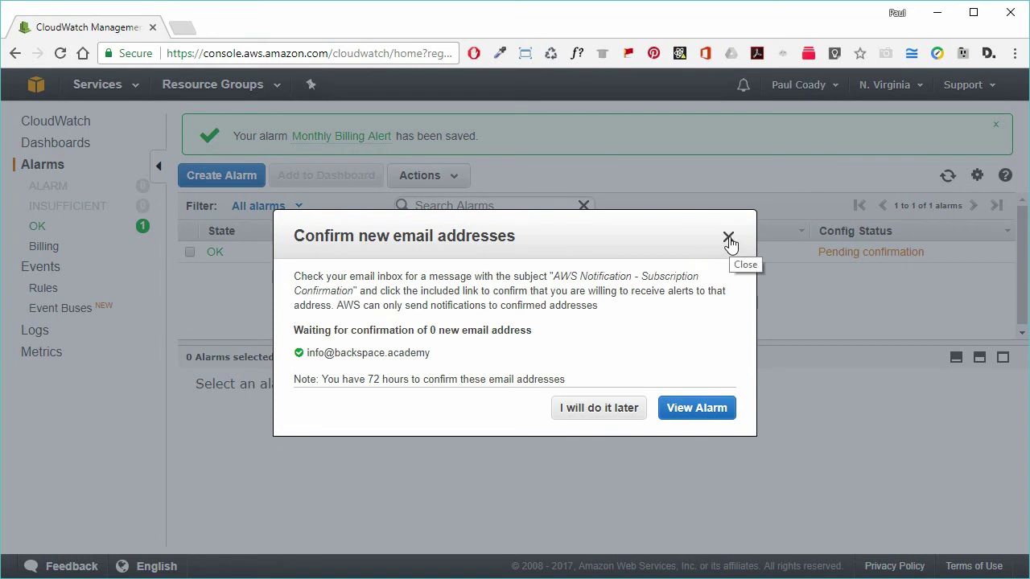
{"action": "left_click", "coordinate": [703, 409]}
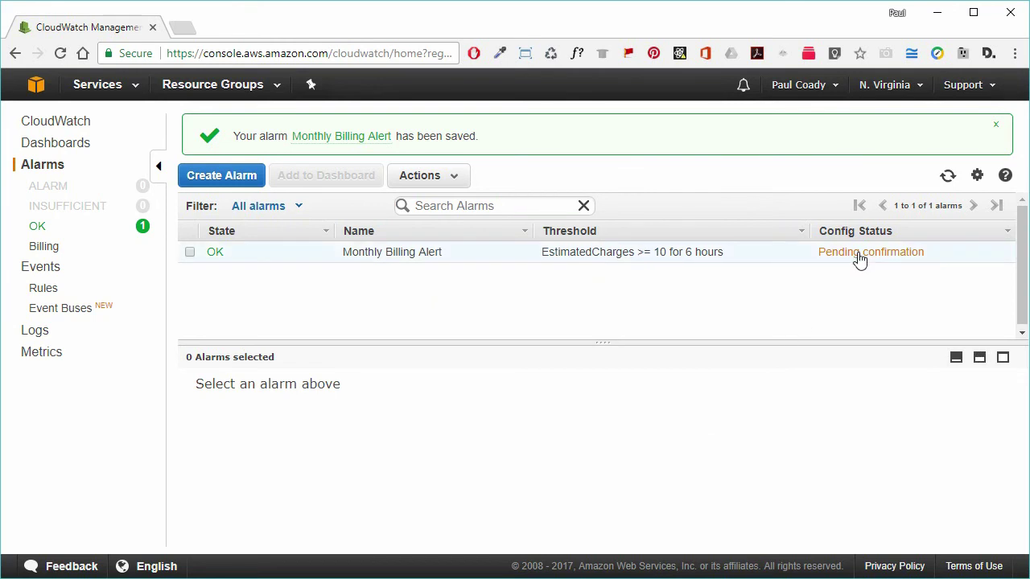
{"action": "left_click", "coordinate": [190, 252]}
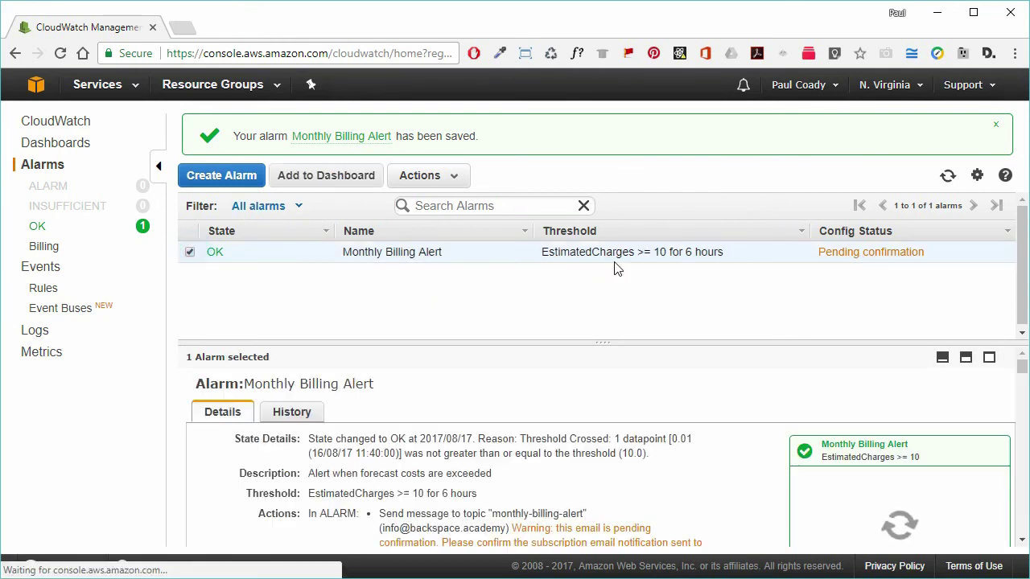
{"action": "left_click", "coordinate": [949, 179]}
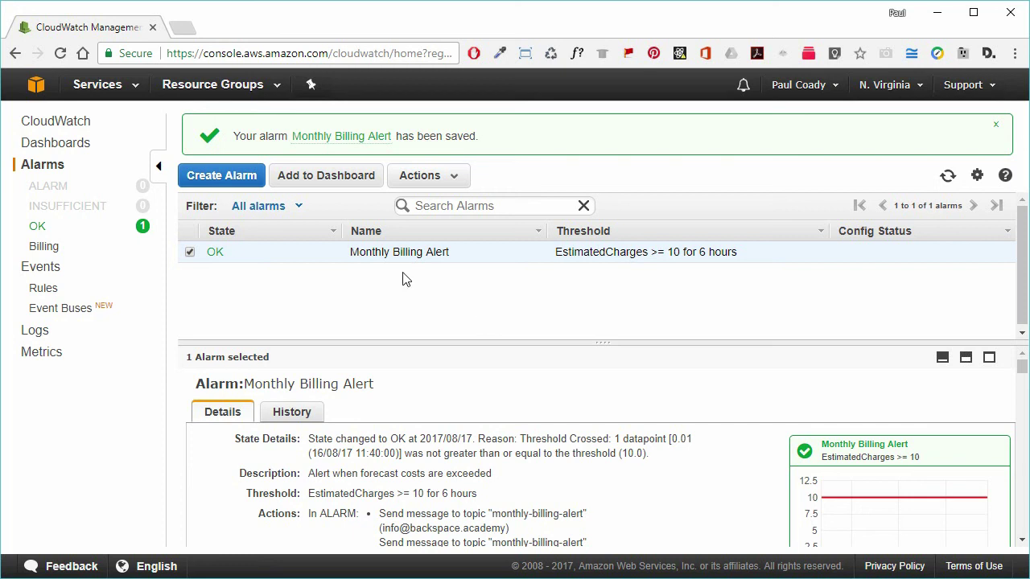
Go to Simple Notification Service via the grouped services view and select the monthly-billing-alert topic under Topics
{"action": "left_click", "coordinate": [136, 88]}
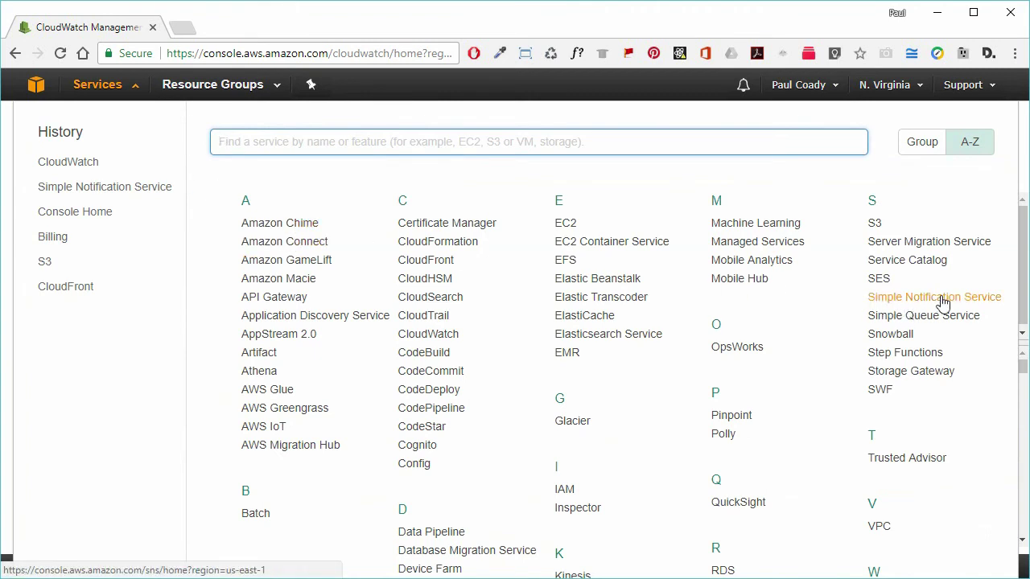
{"action": "left_click", "coordinate": [967, 142]}
{"action": "left_click", "coordinate": [936, 147]}
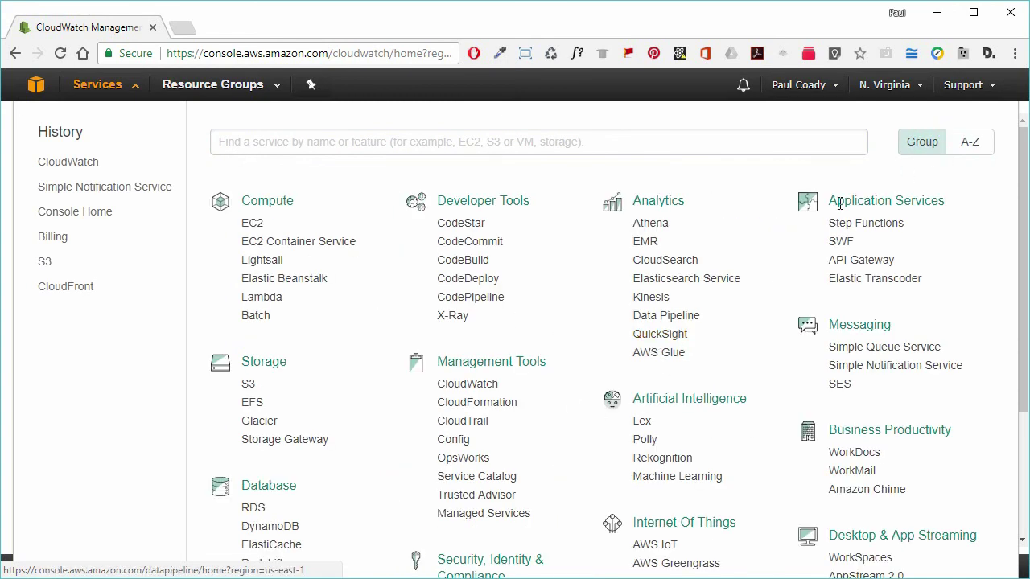
{"action": "left_click", "coordinate": [912, 366]}
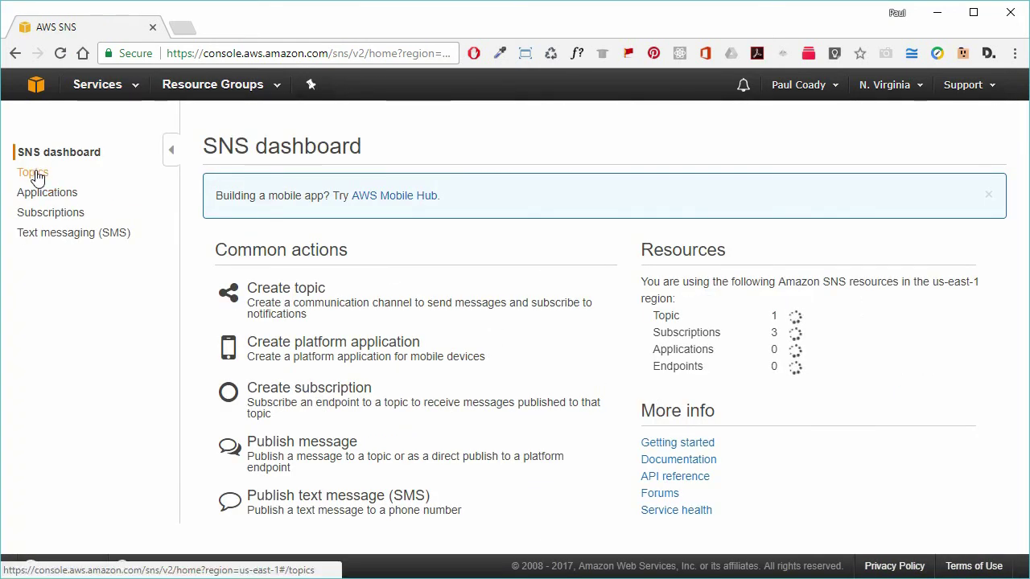
{"action": "left_click_drag", "start_coordinate": [656, 318], "coordinate": [811, 328]}
{"action": "left_click", "coordinate": [810, 326]}
{"action": "left_click", "coordinate": [21, 169]}
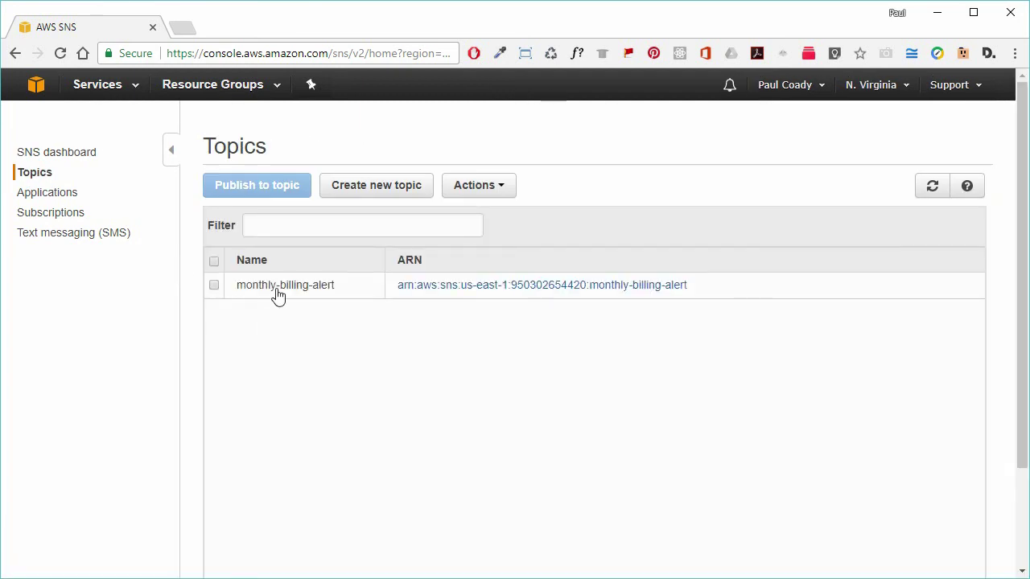
{"action": "left_click", "coordinate": [276, 289]}
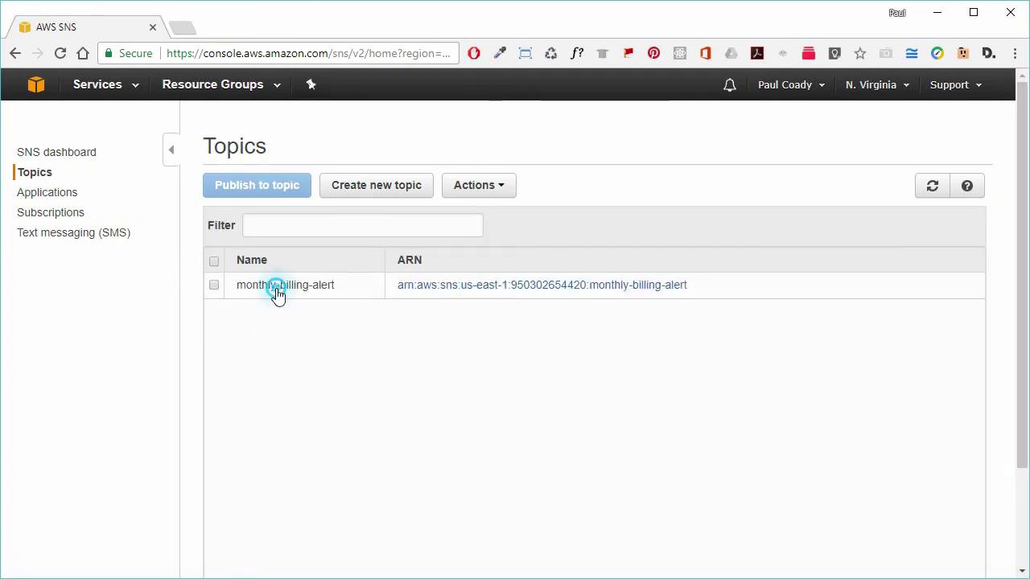